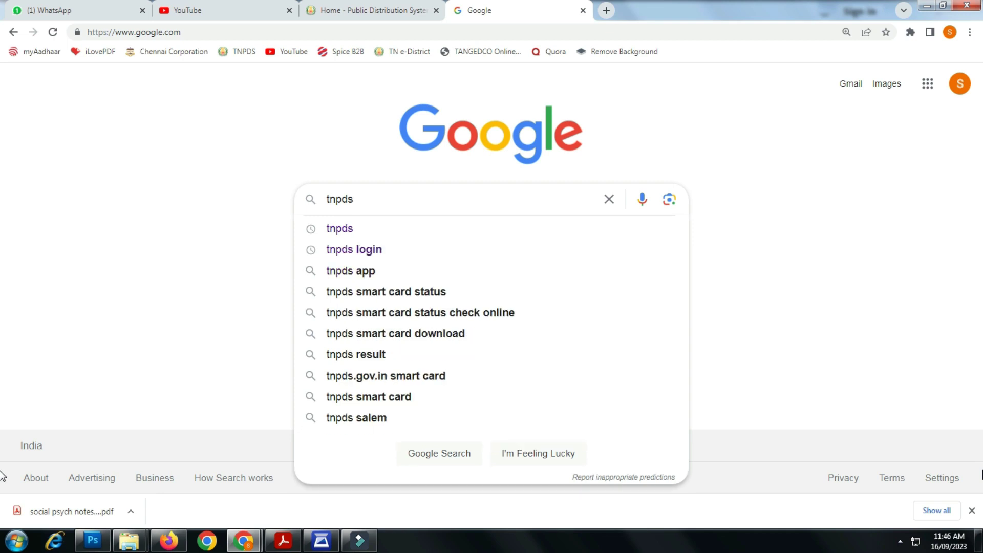
Search Google for 'tnpds' and open the official tnpds.gov.in home page
{"action": "key", "text": "Return"}
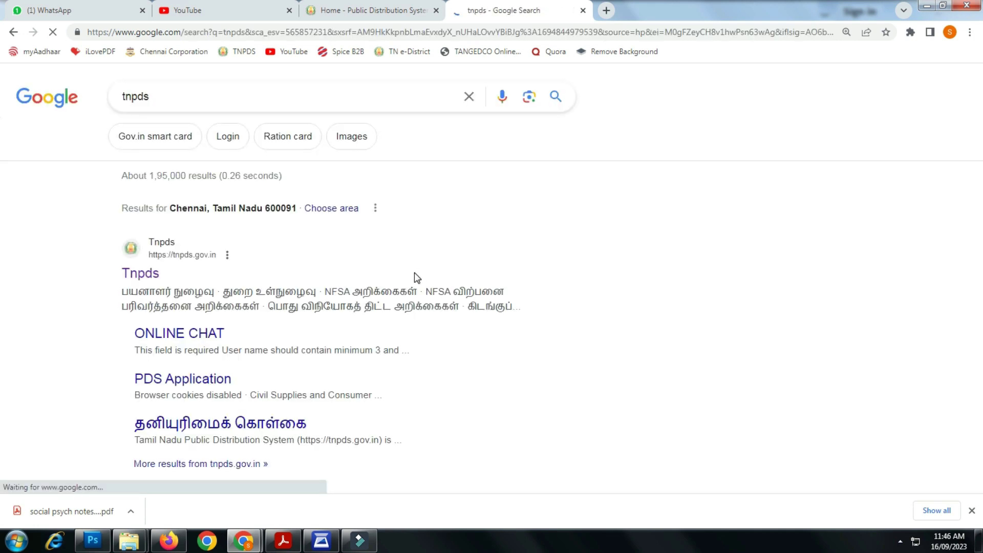
{"action": "left_click", "coordinate": [173, 256]}
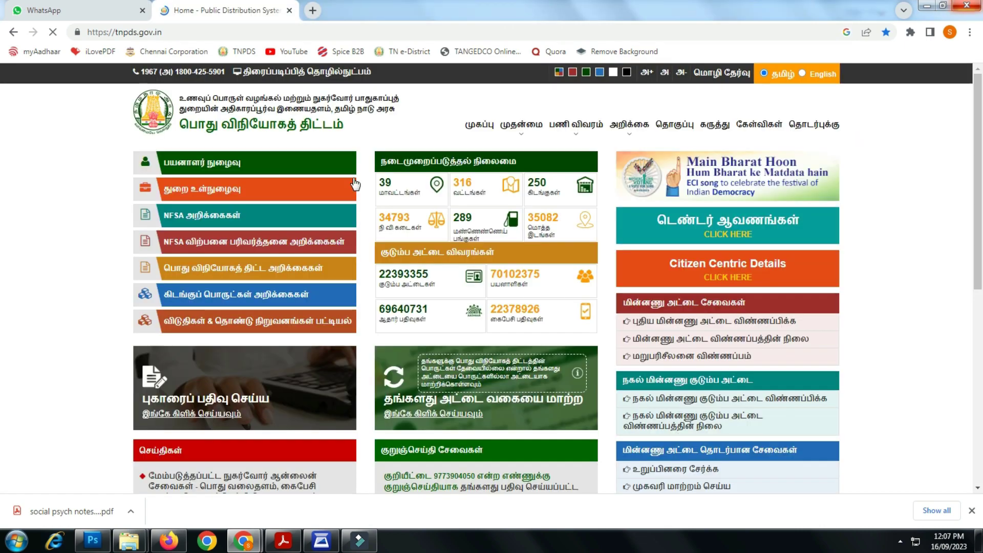
On the beneficiary login page, enter the registered mobile number and the captcha to request an OTP
{"action": "left_click", "coordinate": [212, 163]}
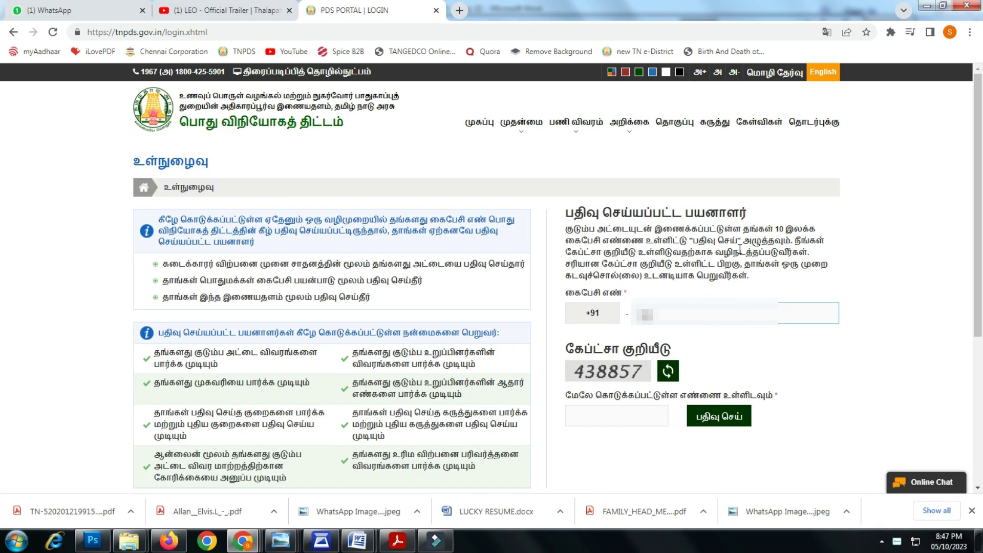
{"action": "key", "text": "Tab"}
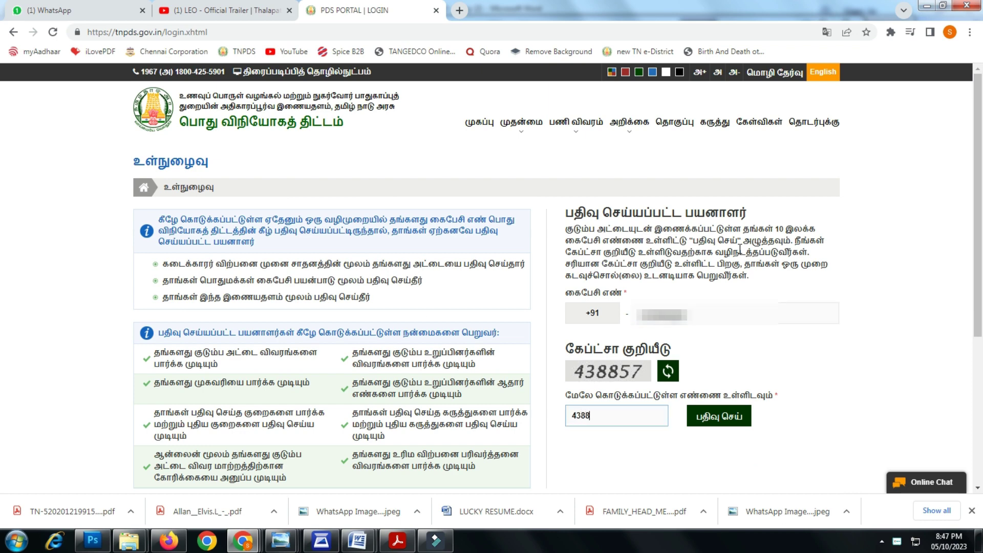
{"action": "left_click", "coordinate": [722, 416]}
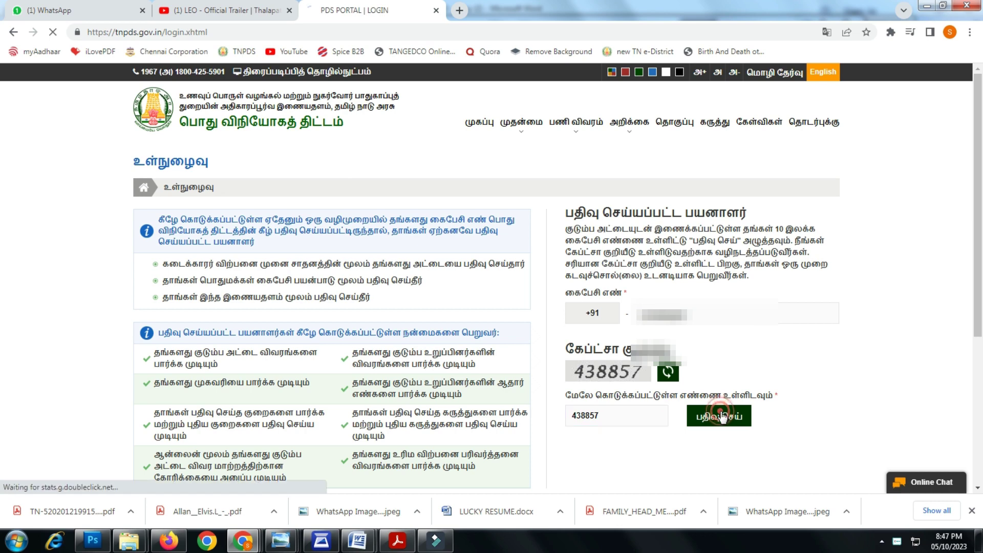
Enter the received OTP and log in to reach the ration card profile
{"action": "left_click", "coordinate": [651, 447]}
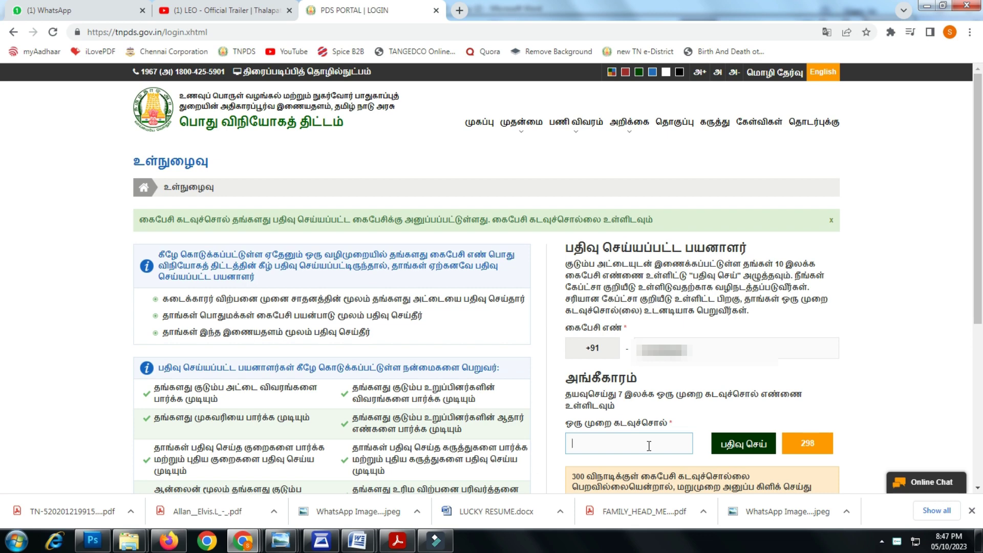
{"action": "left_click", "coordinate": [649, 446]}
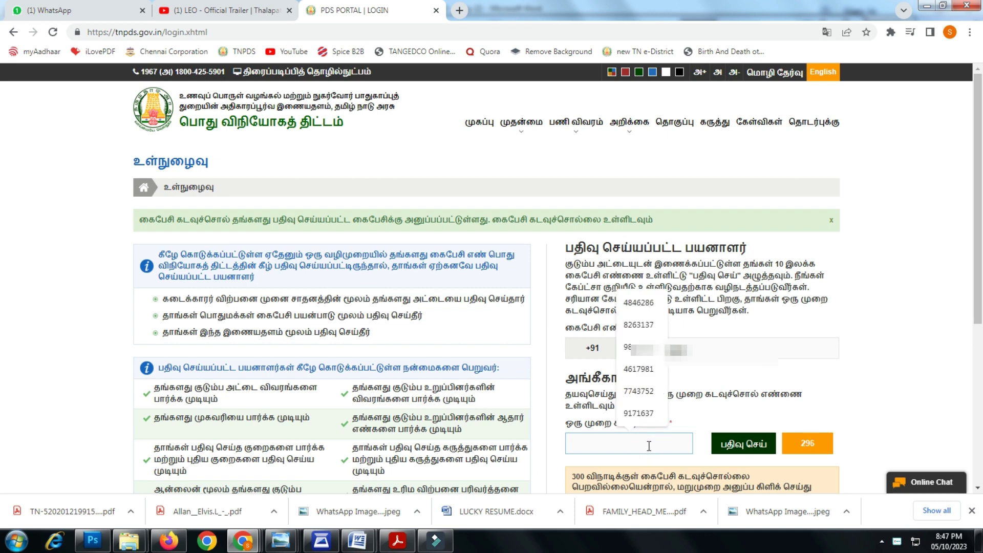
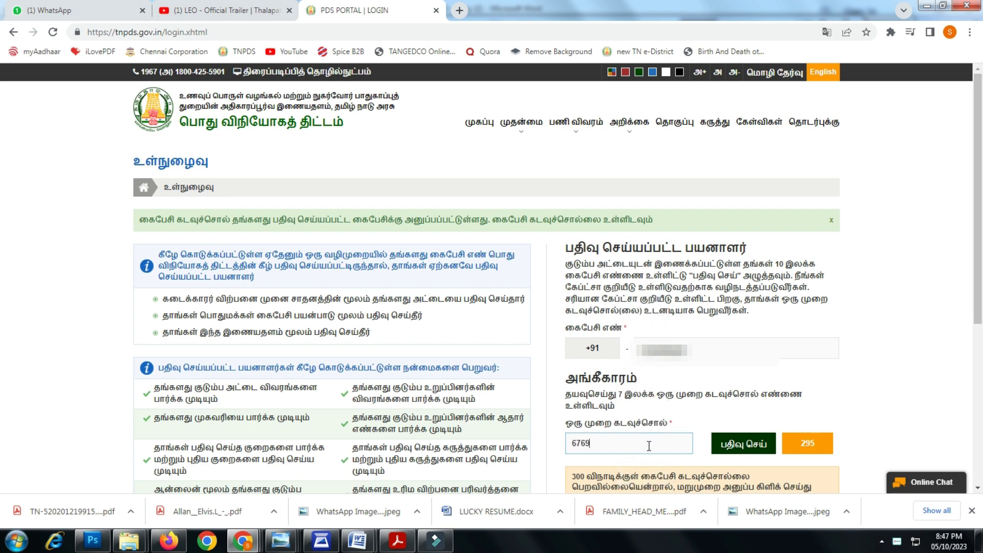
{"action": "left_click", "coordinate": [762, 448]}
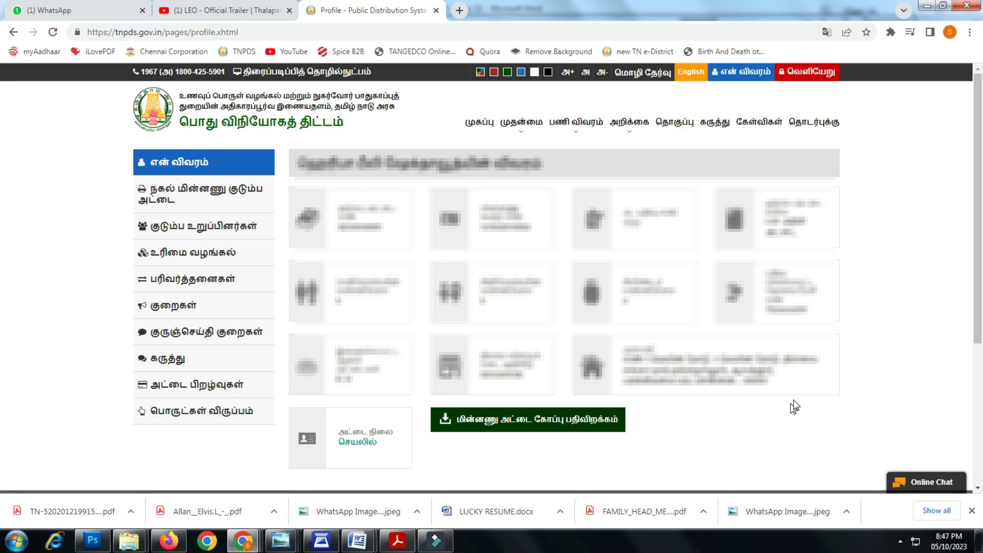
Show the six family members with age, birth date, relation and Aadhaar columns
{"action": "left_click", "coordinate": [198, 228]}
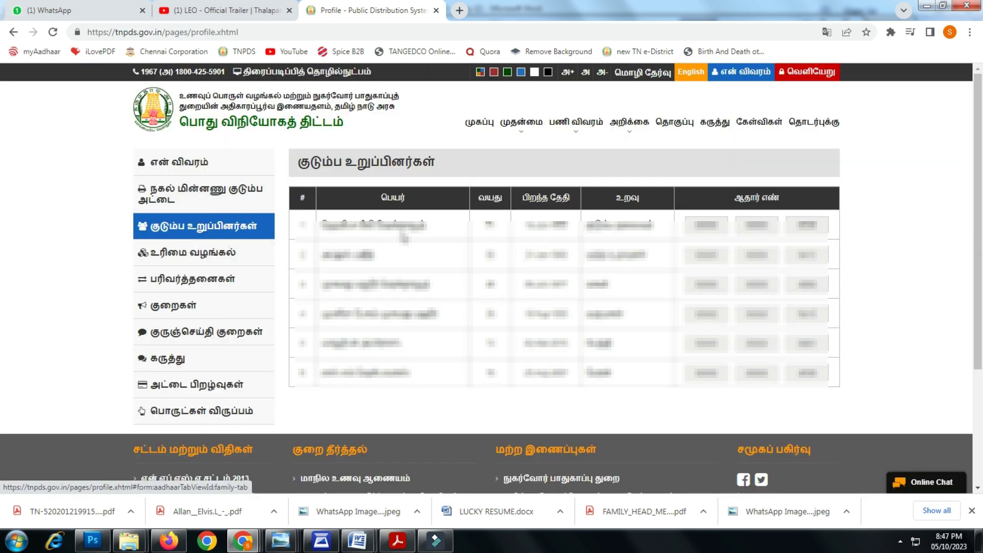
{"action": "left_click_drag", "start_coordinate": [321, 226], "coordinate": [664, 234]}
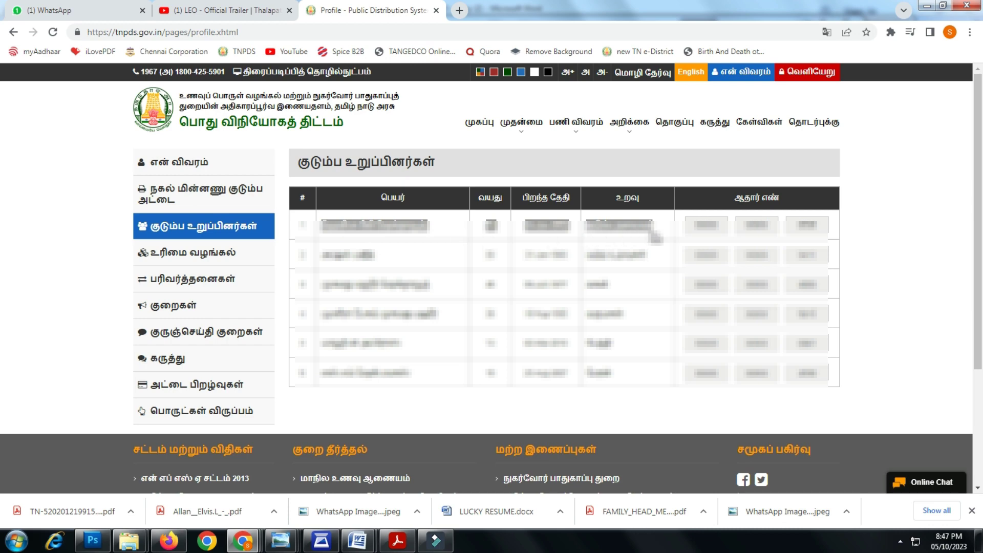
{"action": "left_click", "coordinate": [665, 233]}
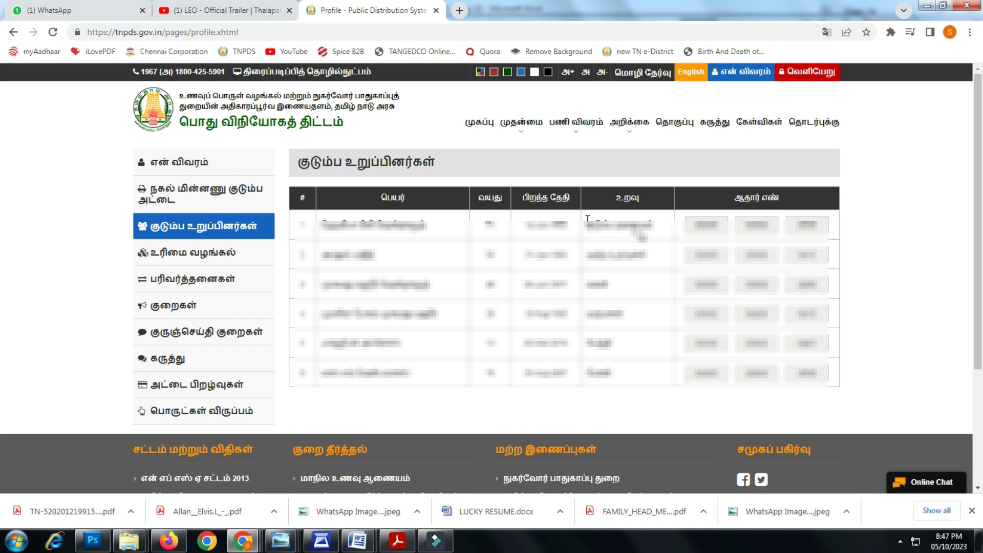
From the home page, open the குடும்பத் தலைவர் மாற்றம் செய்ய (family head change) service
{"action": "left_click", "coordinate": [479, 123]}
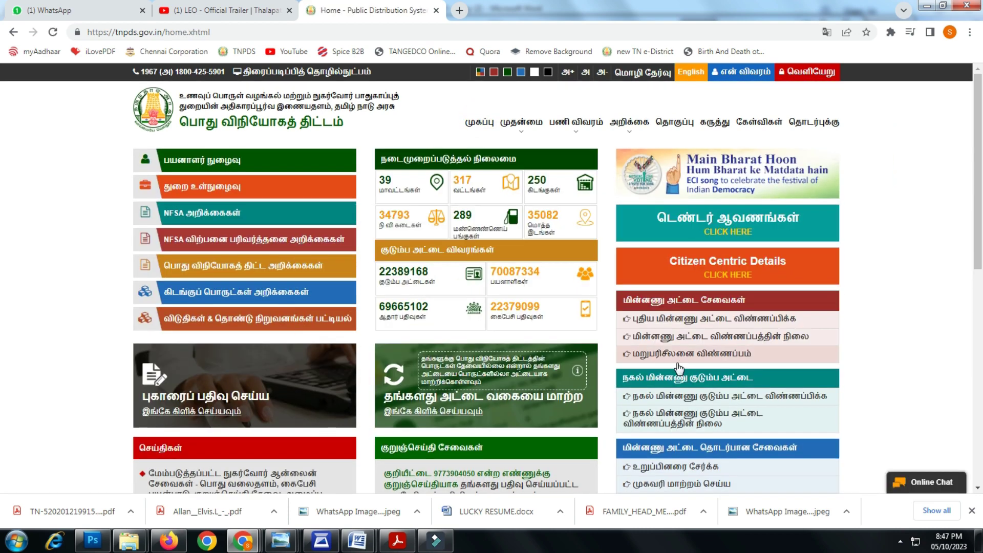
{"action": "scroll", "coordinate": [678, 368], "scroll_direction": "down", "scroll_amount": 2}
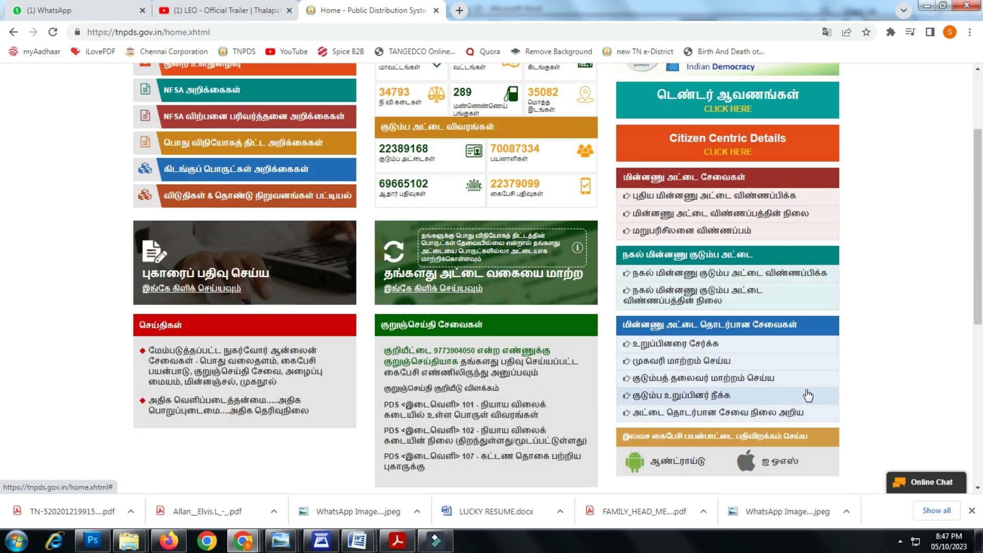
{"action": "left_click", "coordinate": [708, 382]}
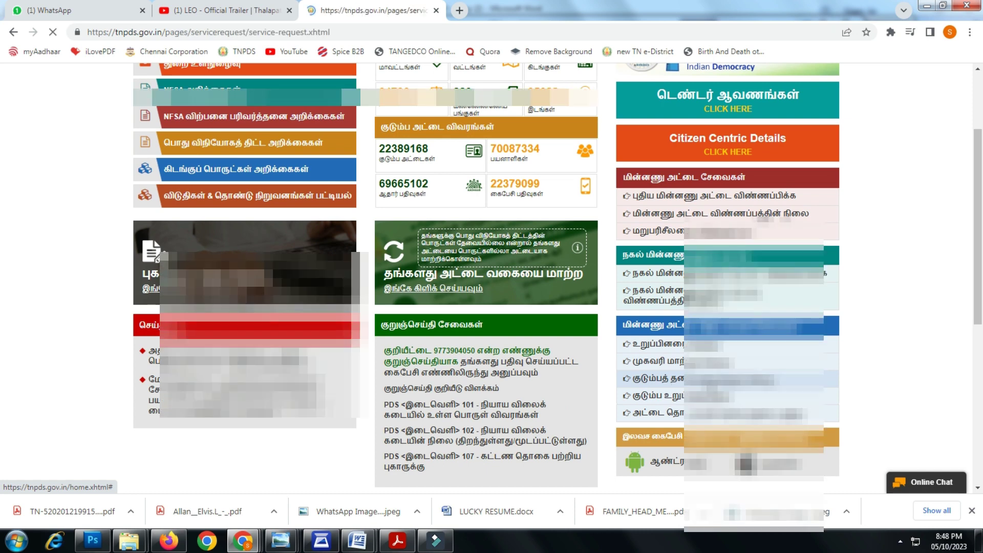
{"action": "scroll", "coordinate": [285, 240], "scroll_direction": "down", "scroll_amount": 3}
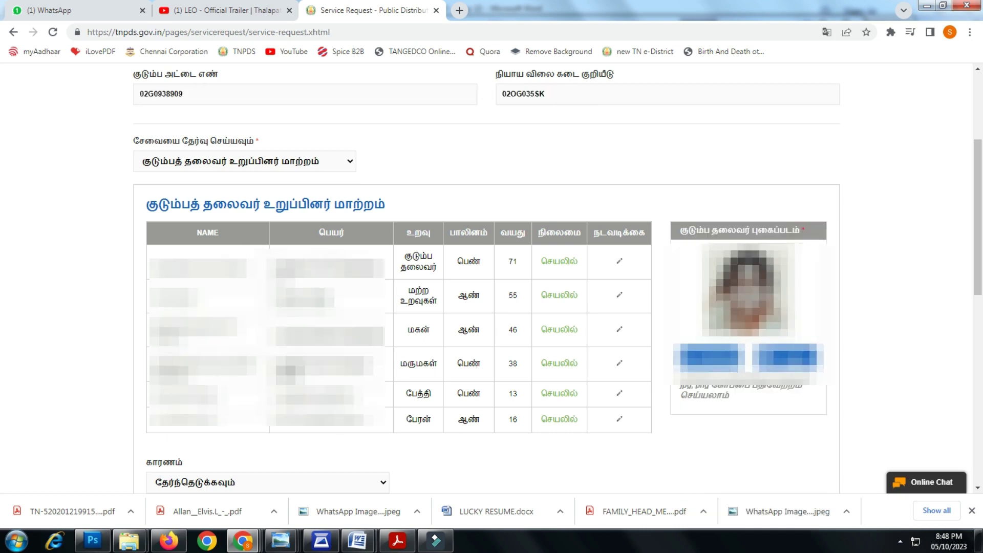
Change the first, 71-year-old member's relation to Mother (தாய்) and save it
{"action": "left_click", "coordinate": [620, 264]}
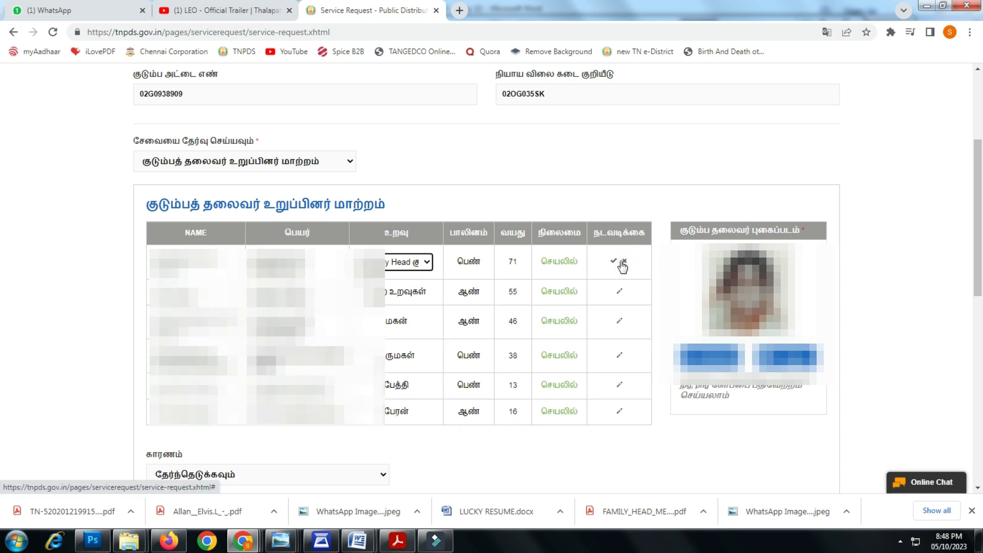
{"action": "left_click", "coordinate": [427, 262]}
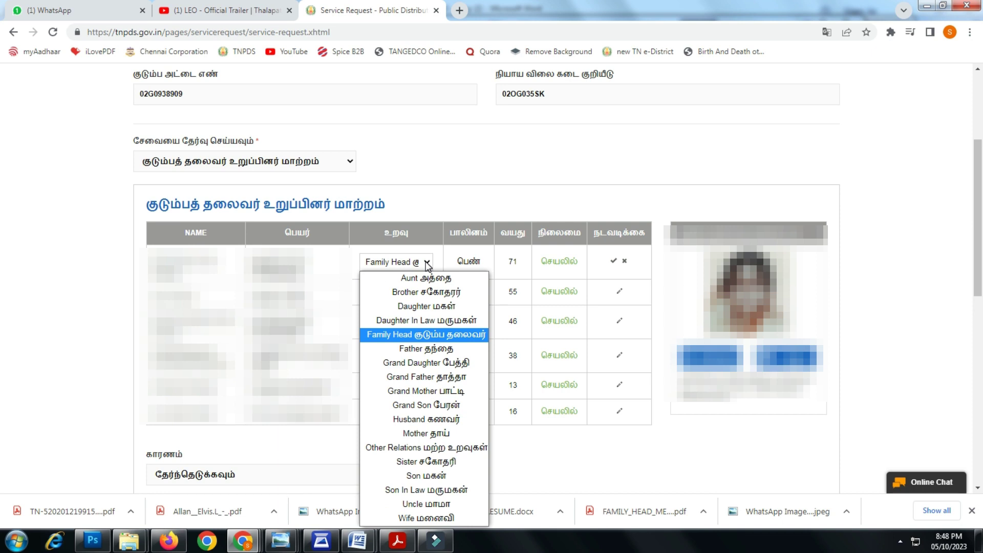
{"action": "left_click", "coordinate": [427, 263]}
{"action": "left_click", "coordinate": [427, 262]}
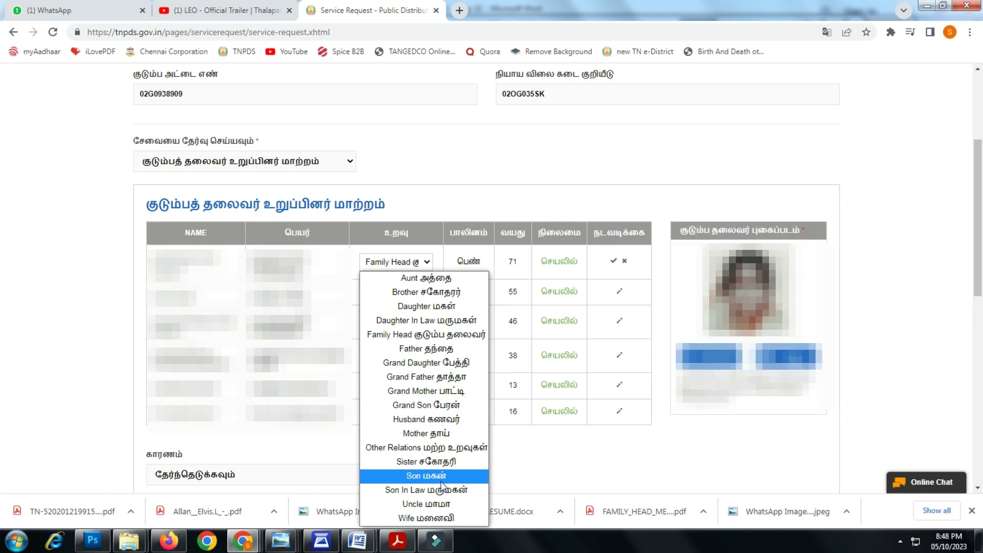
{"action": "left_click", "coordinate": [436, 432]}
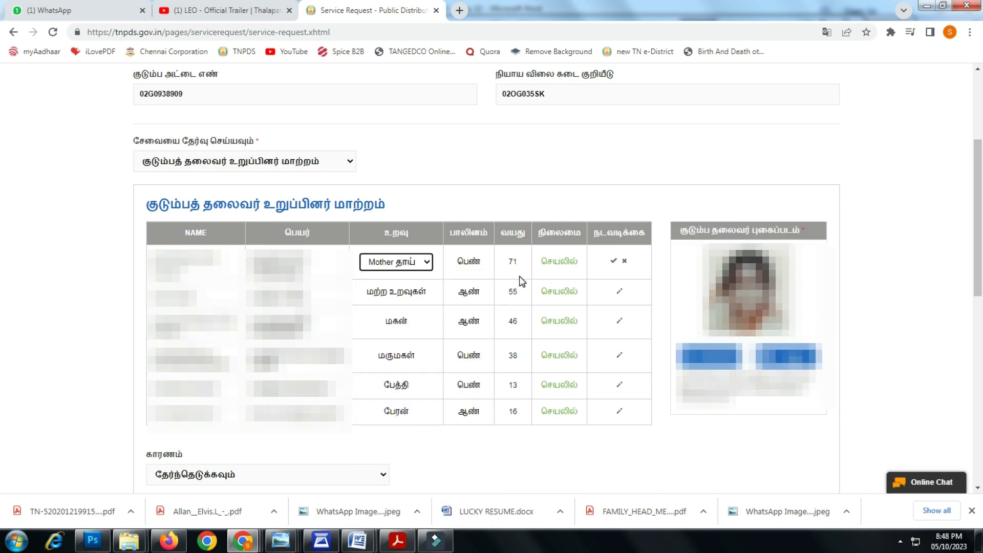
{"action": "left_click", "coordinate": [613, 261]}
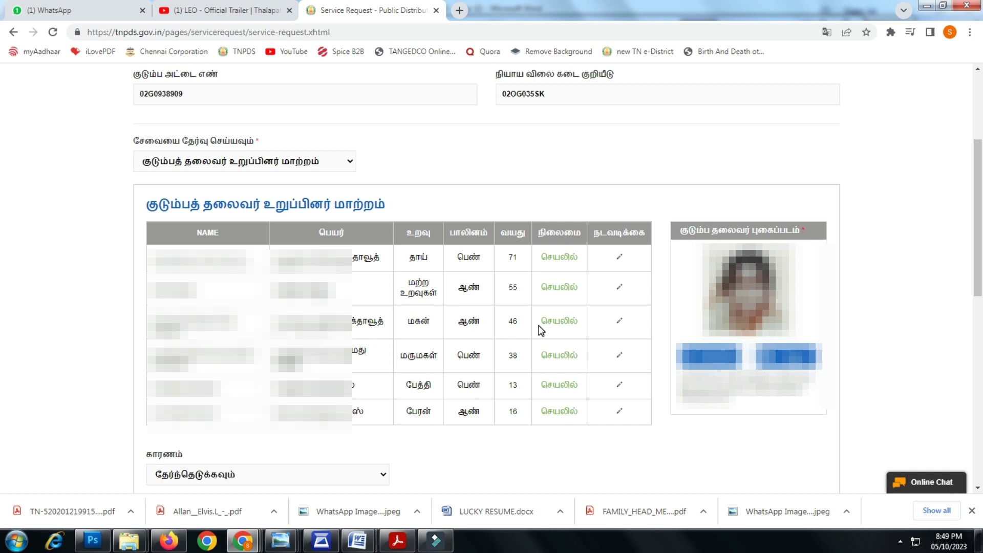
Set the 46-year-old son's relation to Family Head and save it
{"action": "left_click", "coordinate": [620, 323]}
{"action": "left_click", "coordinate": [424, 322]}
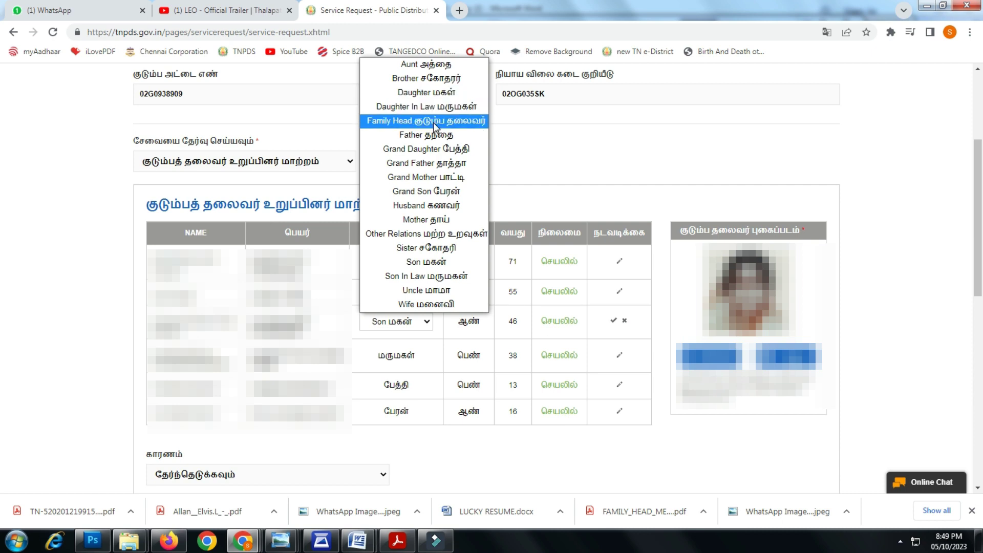
{"action": "left_click", "coordinate": [433, 122]}
{"action": "left_click", "coordinate": [615, 321]}
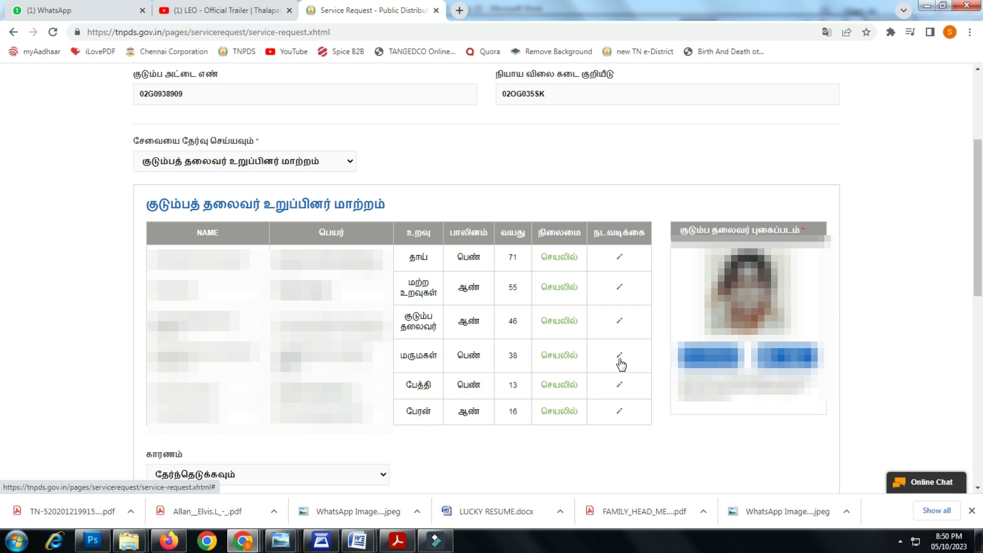
Set the daughter-in-law's relation to Wife (மனைவி) and save it
{"action": "left_click", "coordinate": [620, 358]}
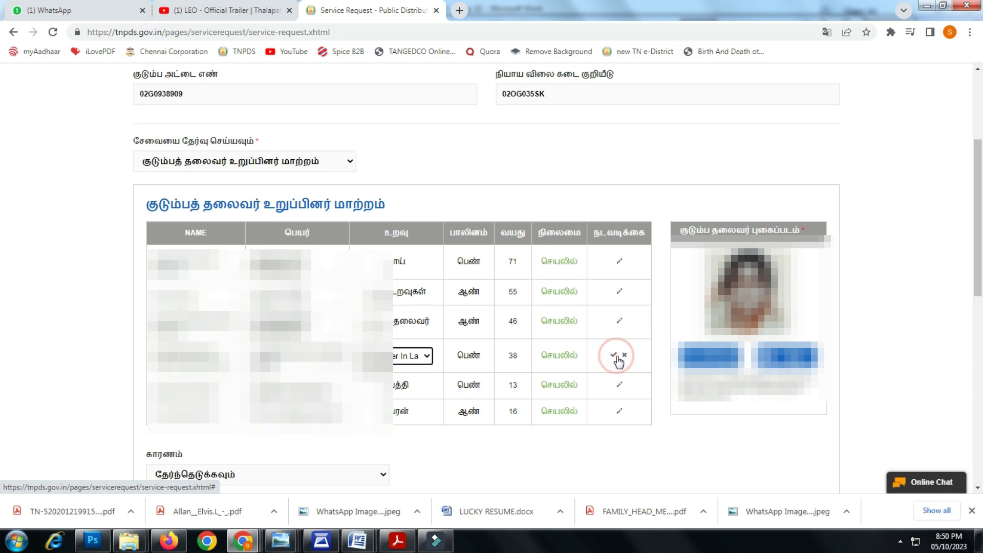
{"action": "left_click", "coordinate": [427, 356]}
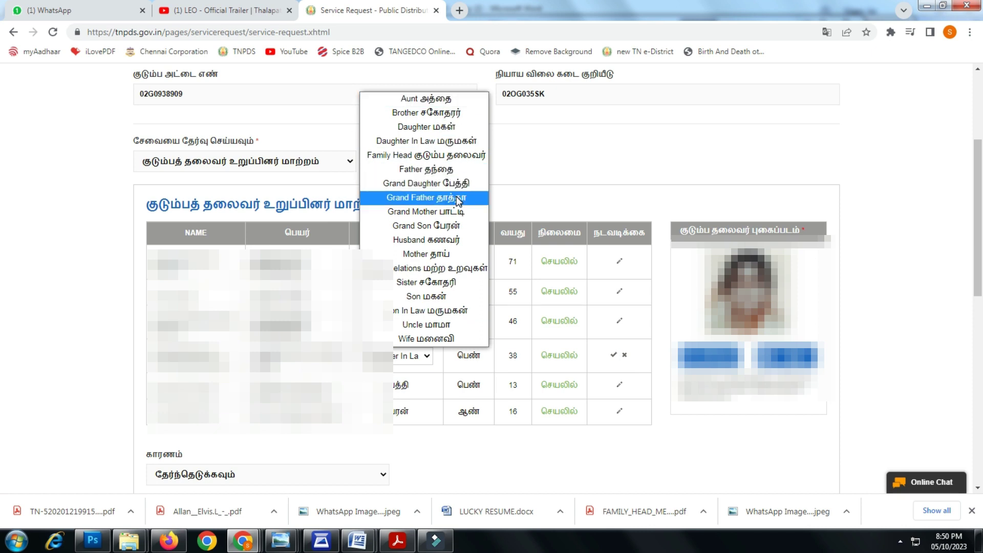
{"action": "left_click", "coordinate": [426, 339]}
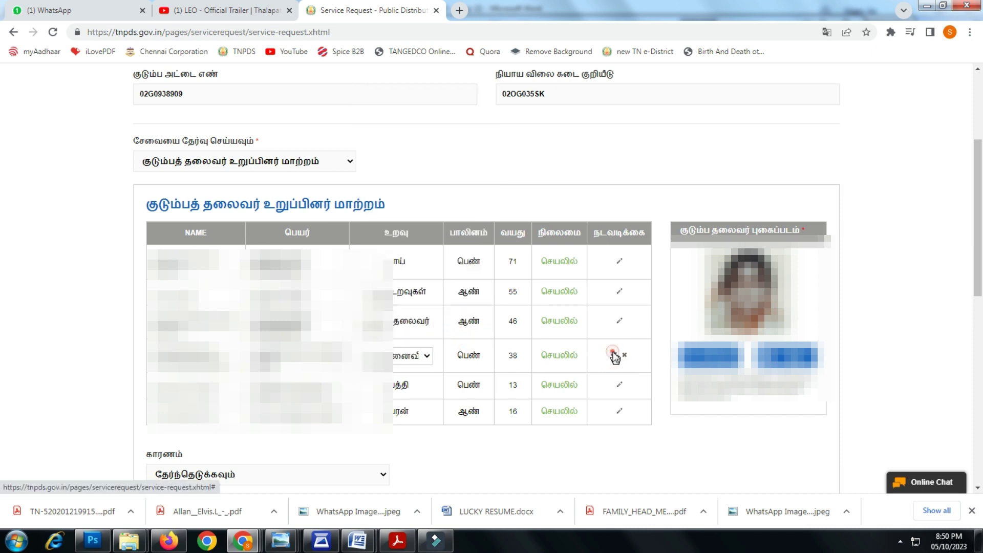
{"action": "left_click", "coordinate": [613, 354]}
Set the 13-year-old granddaughter's relation to Daughter and save it
{"action": "left_click", "coordinate": [620, 385]}
{"action": "left_click", "coordinate": [427, 388]}
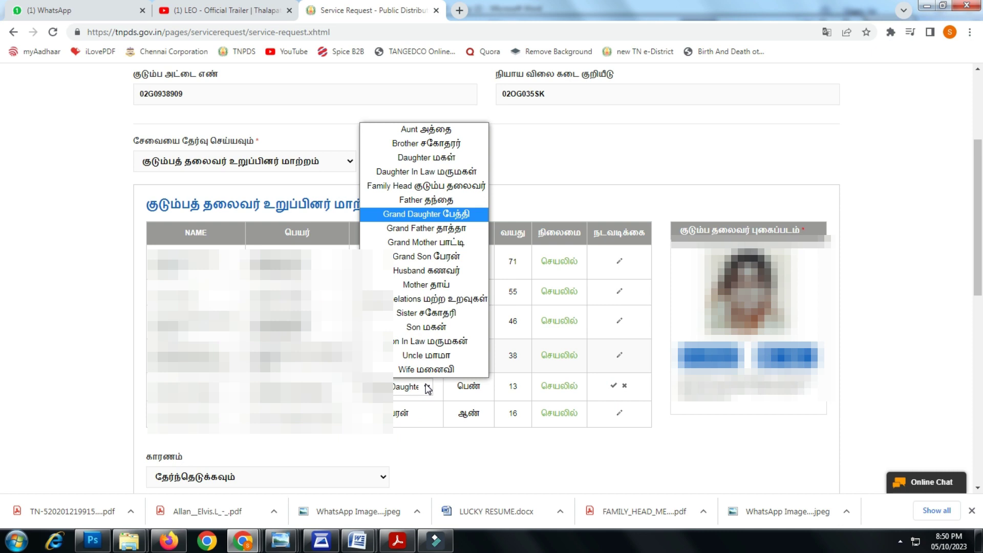
{"action": "key", "text": "Down"}
{"action": "key", "text": "Down"}
{"action": "key", "text": "d"}
{"action": "key", "text": "Return"}
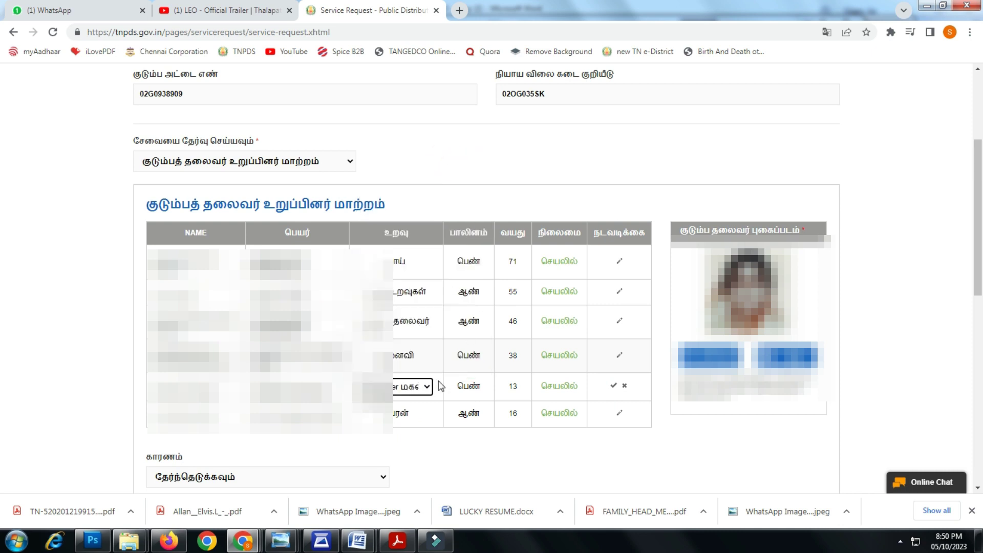
{"action": "left_click", "coordinate": [613, 385]}
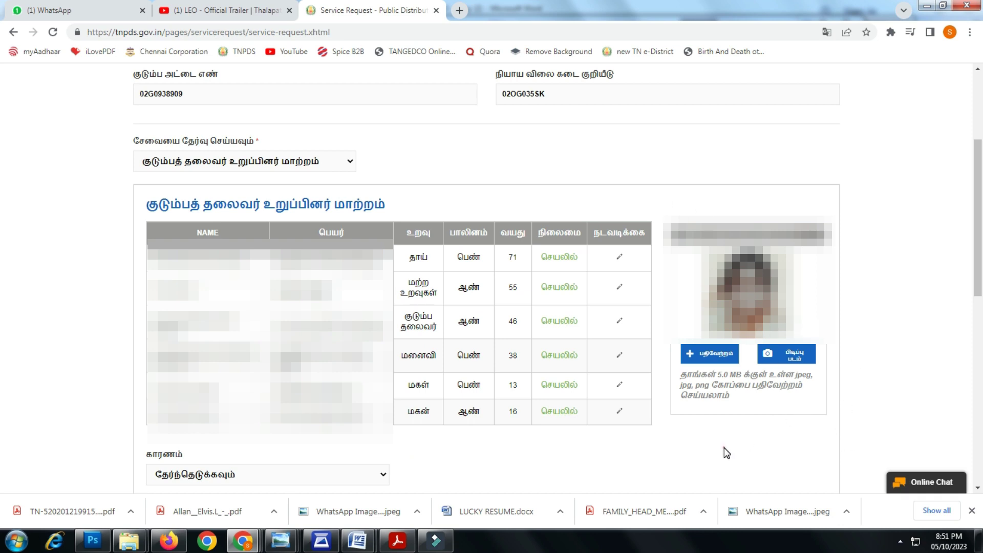
Upload the new portrait photo as the family head's picture
{"action": "left_click", "coordinate": [719, 355]}
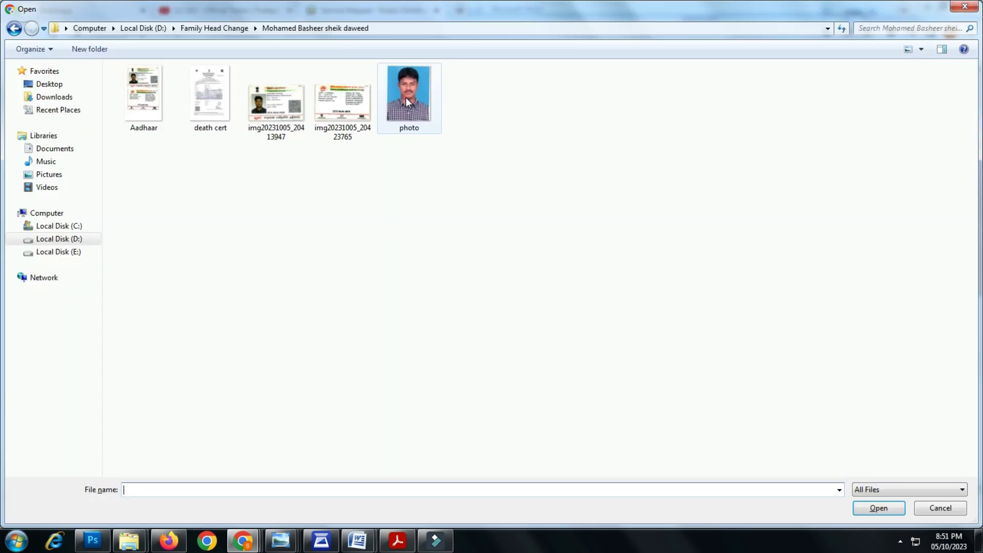
{"action": "double_click", "coordinate": [406, 98]}
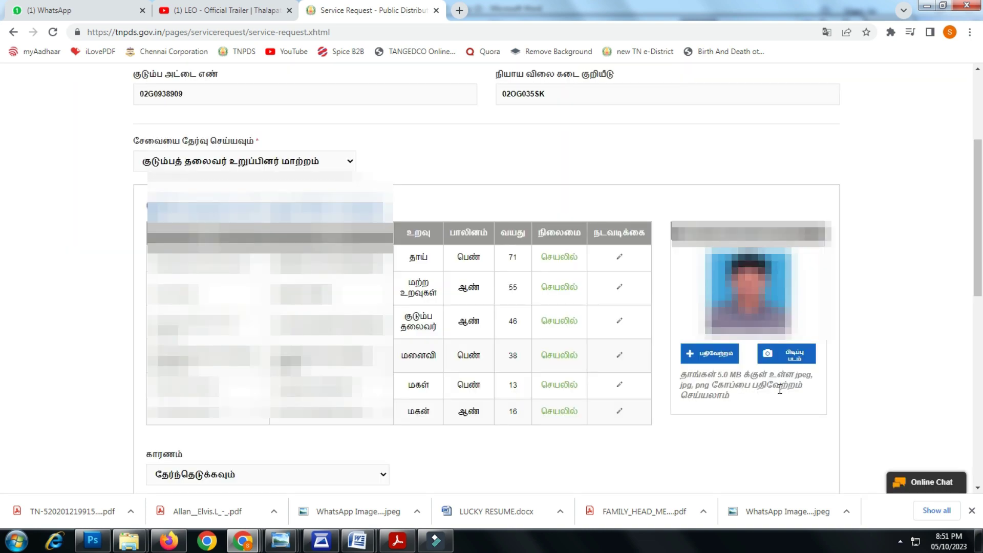
{"action": "scroll", "coordinate": [780, 389], "scroll_direction": "down", "scroll_amount": 1}
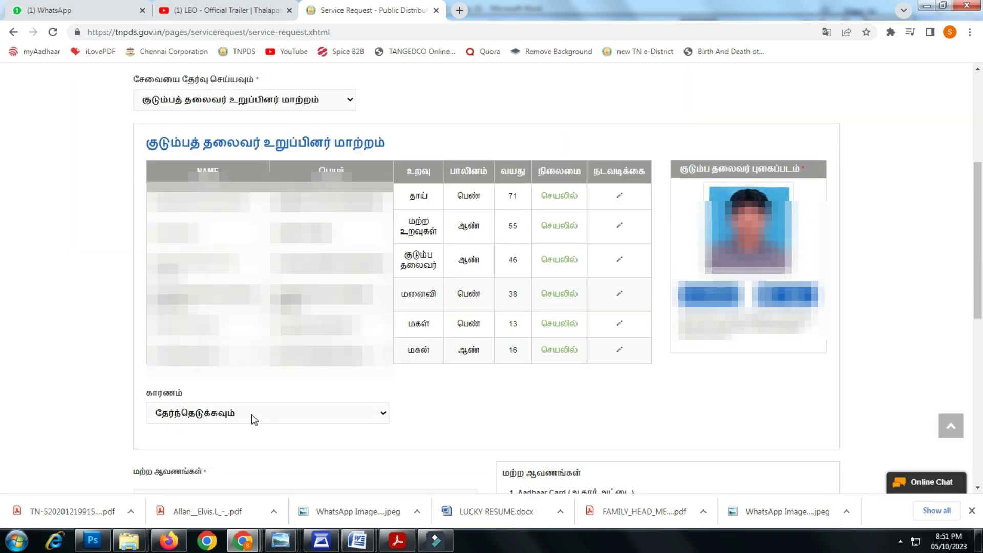
Set the change reason (காரணம்) to Death Certificate (இறப்புச் சான்றிதழ்)
{"action": "left_click", "coordinate": [251, 414]}
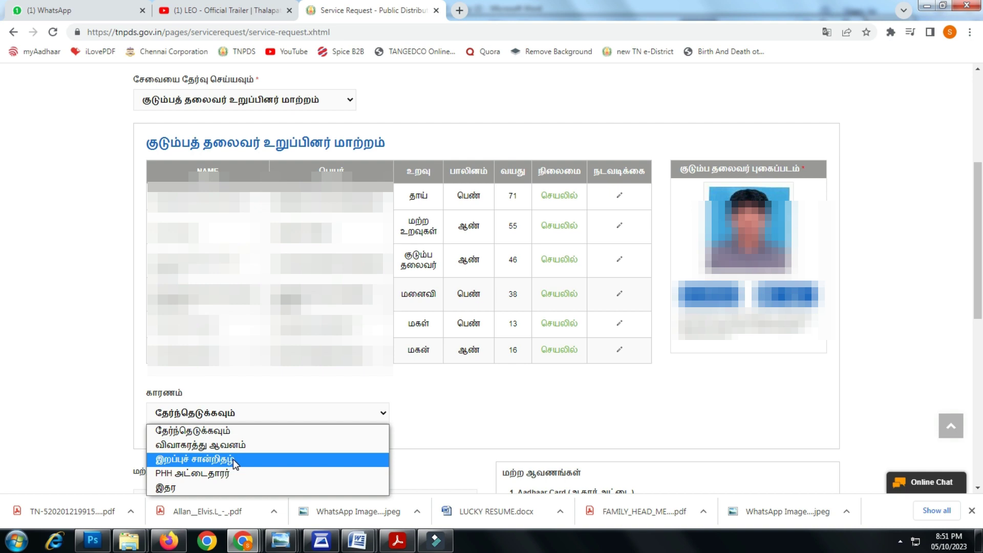
{"action": "left_click", "coordinate": [232, 458]}
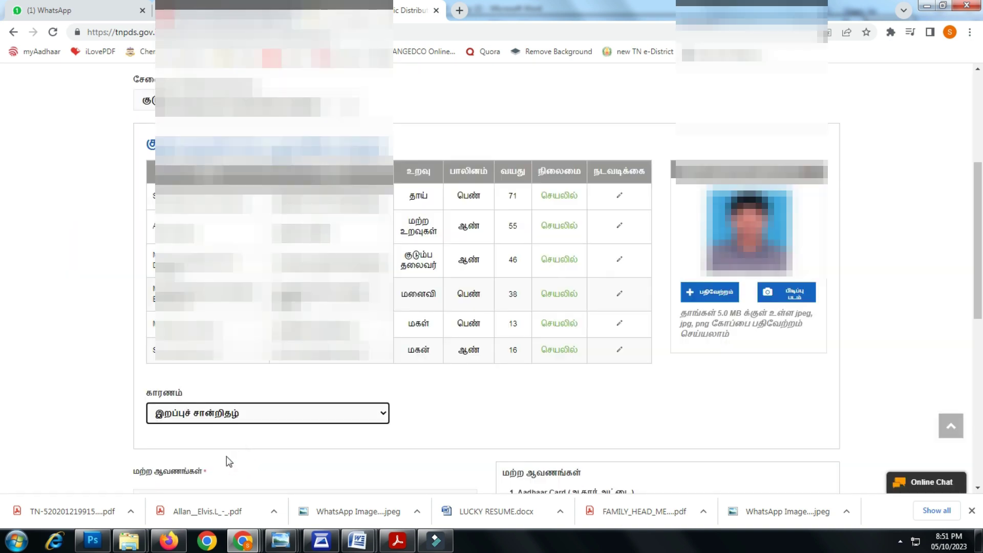
{"action": "scroll", "coordinate": [227, 456], "scroll_direction": "down", "scroll_amount": 2}
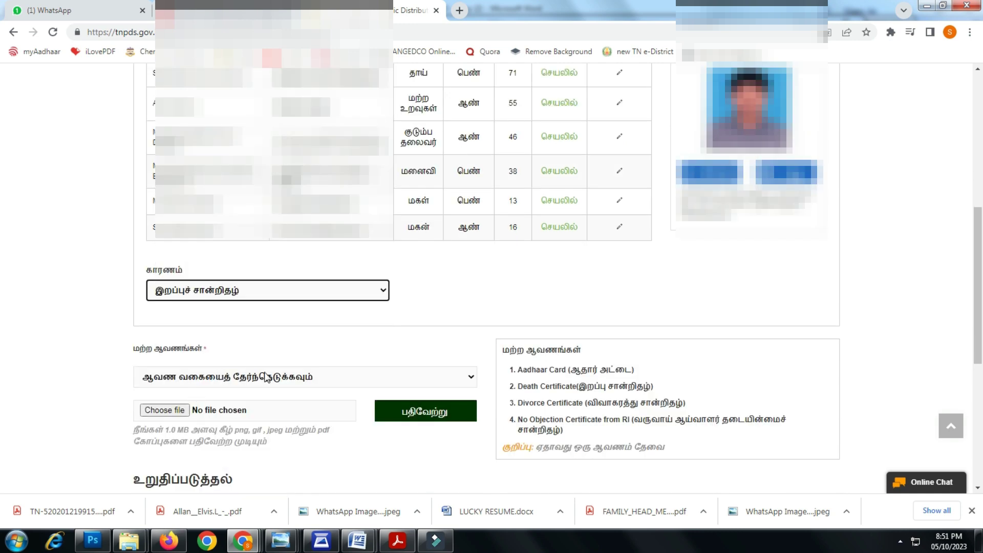
{"action": "left_click", "coordinate": [278, 379]}
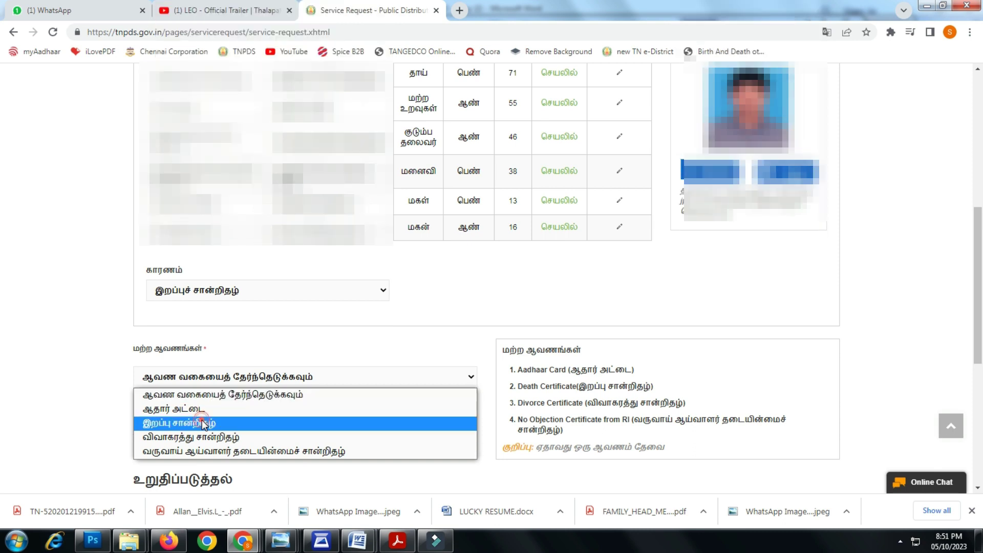
Attach 'death cert.jpg' as the death certificate (இறப்பு சான்றிதழ்) document
{"action": "left_click", "coordinate": [202, 421]}
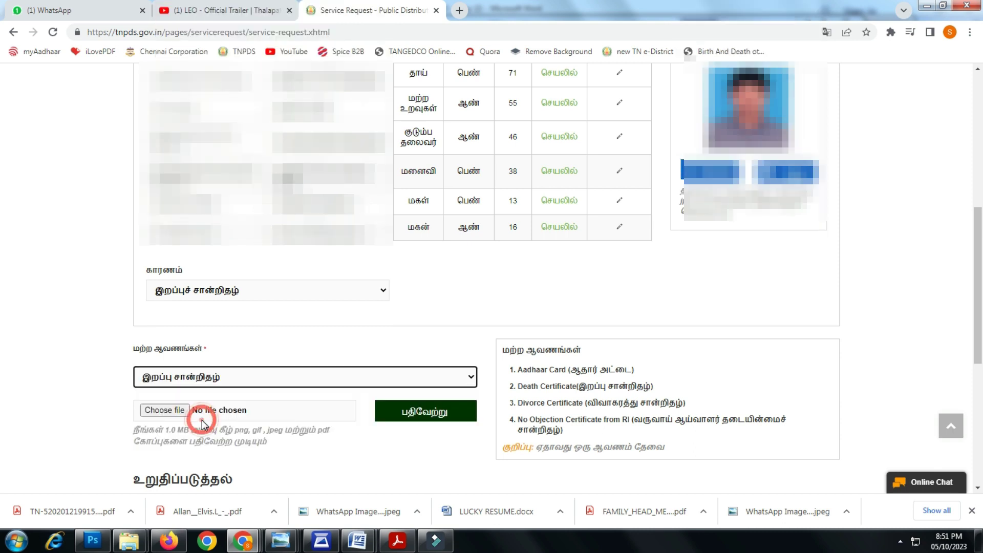
{"action": "left_click", "coordinate": [172, 410]}
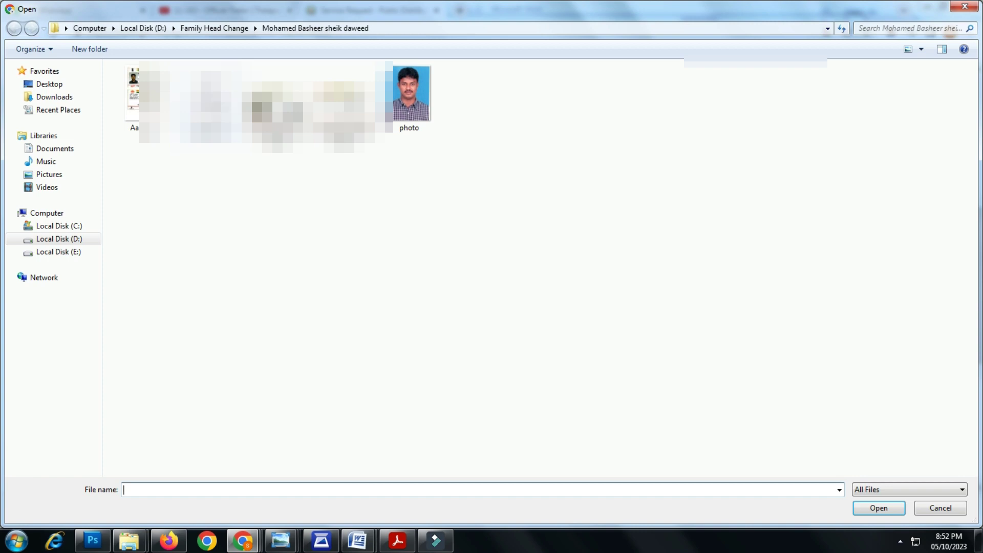
{"action": "double_click", "coordinate": [226, 108]}
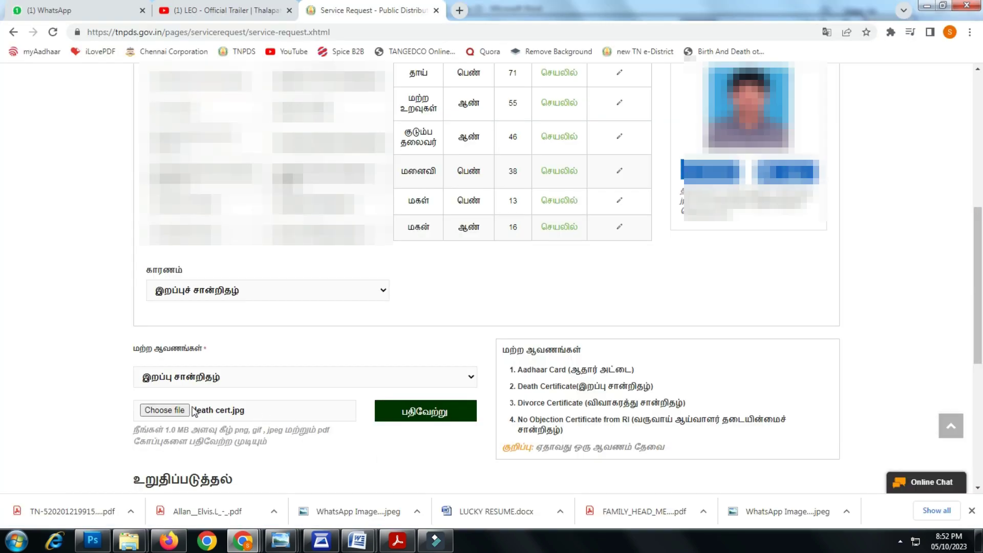
{"action": "left_click", "coordinate": [444, 410]}
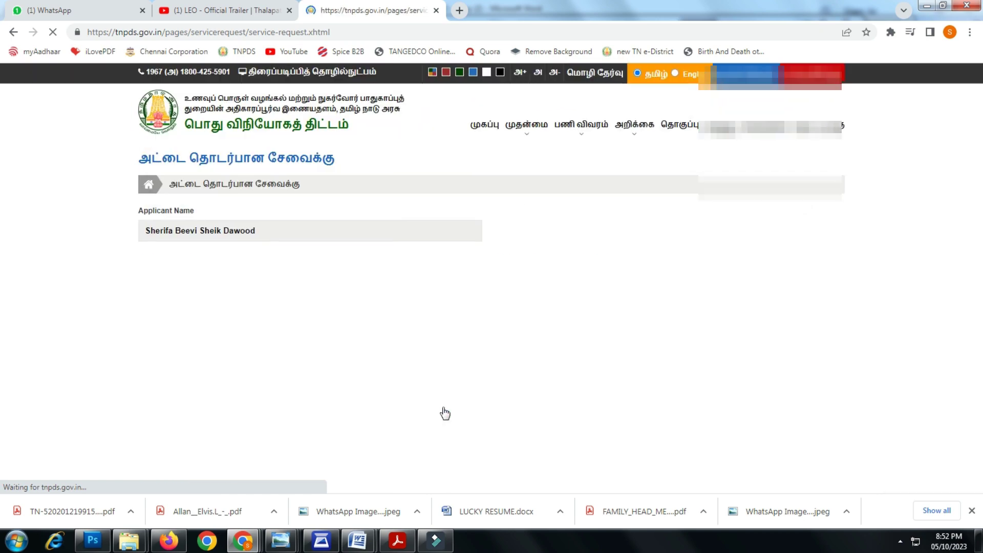
Attach 'Aadhaar.jpg' as the Aadhaar card (ஆதார் அட்டை) document
{"action": "scroll", "coordinate": [424, 430], "scroll_direction": "down", "scroll_amount": 2}
{"action": "scroll", "coordinate": [424, 430], "scroll_direction": "down", "scroll_amount": 6}
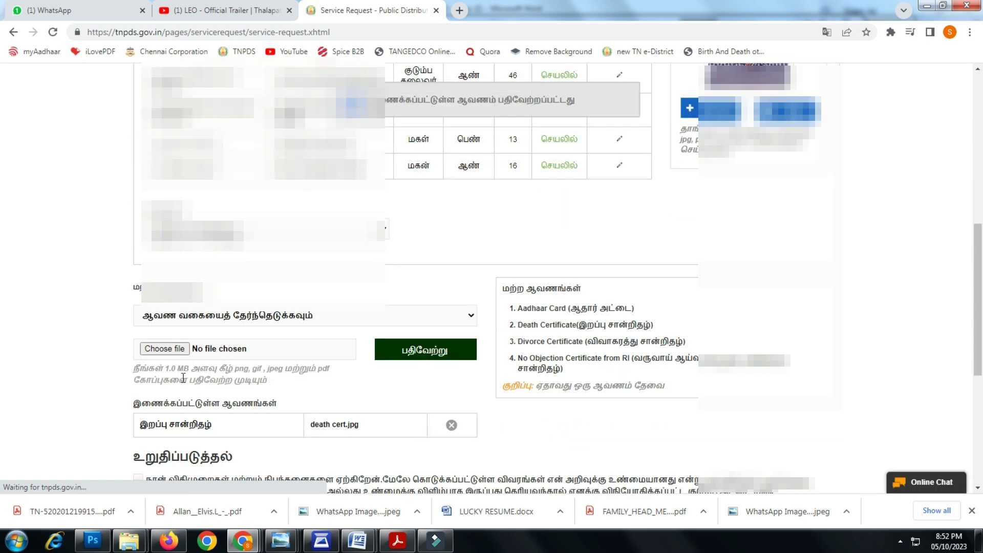
{"action": "left_click", "coordinate": [223, 323]}
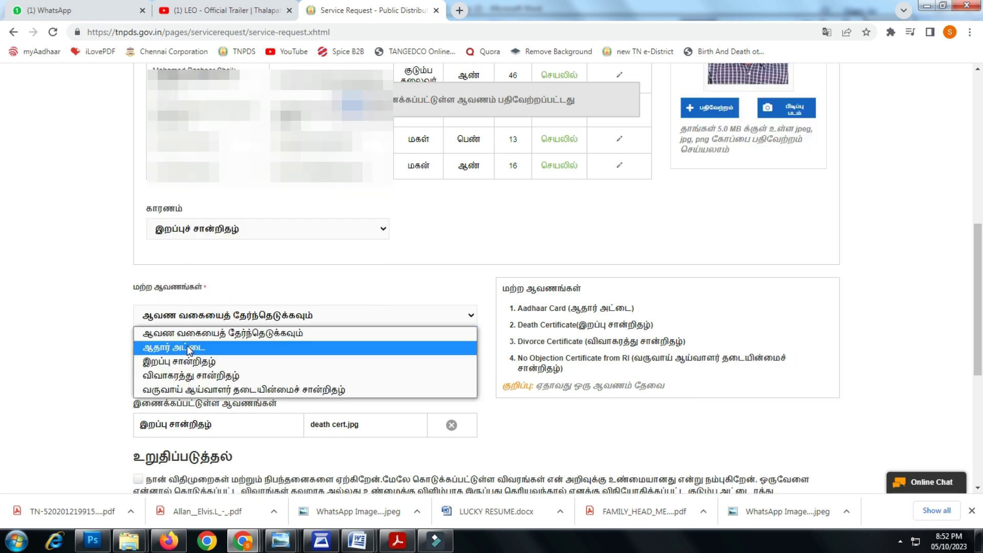
{"action": "left_click", "coordinate": [180, 349]}
{"action": "left_click", "coordinate": [165, 352]}
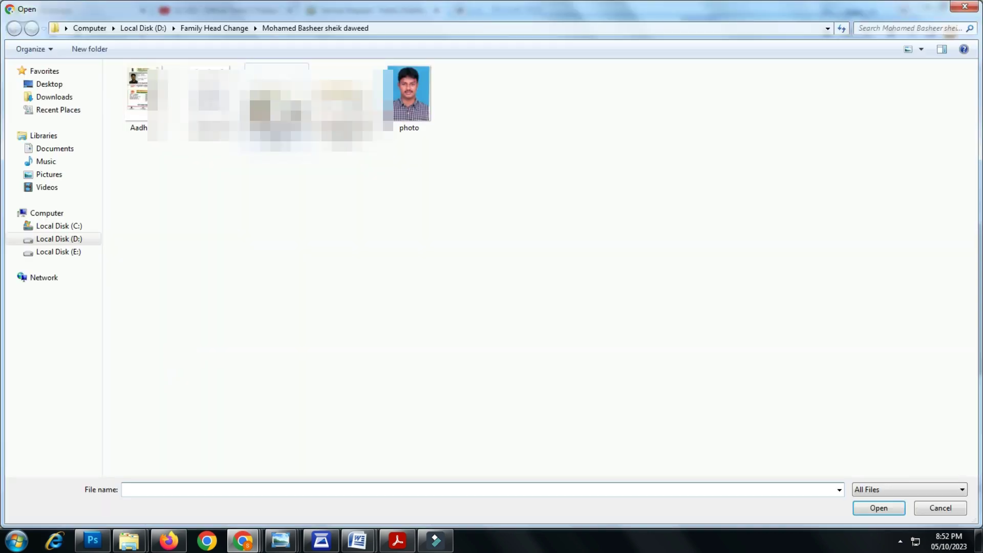
{"action": "double_click", "coordinate": [139, 97]}
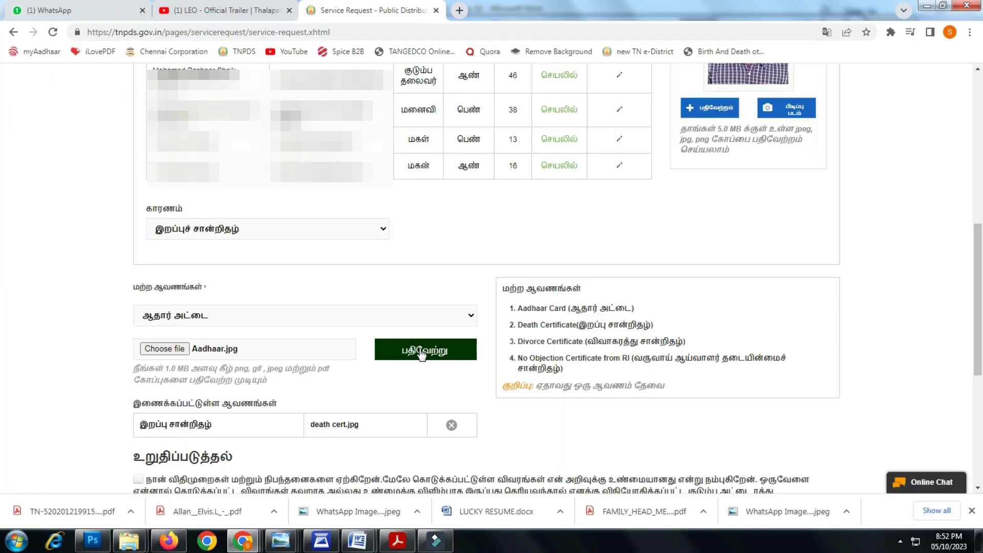
{"action": "left_click", "coordinate": [420, 353]}
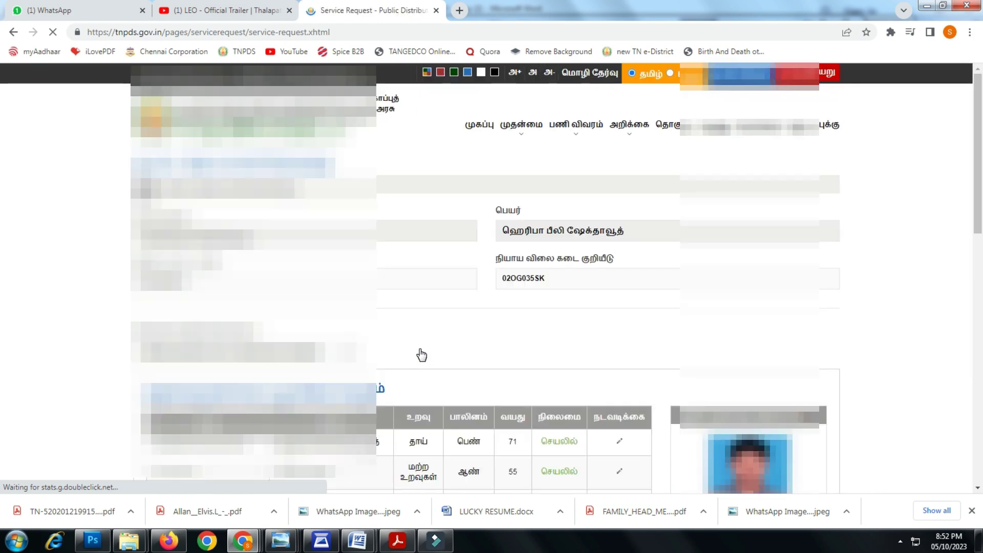
{"action": "scroll", "coordinate": [421, 353], "scroll_direction": "down", "scroll_amount": 5}
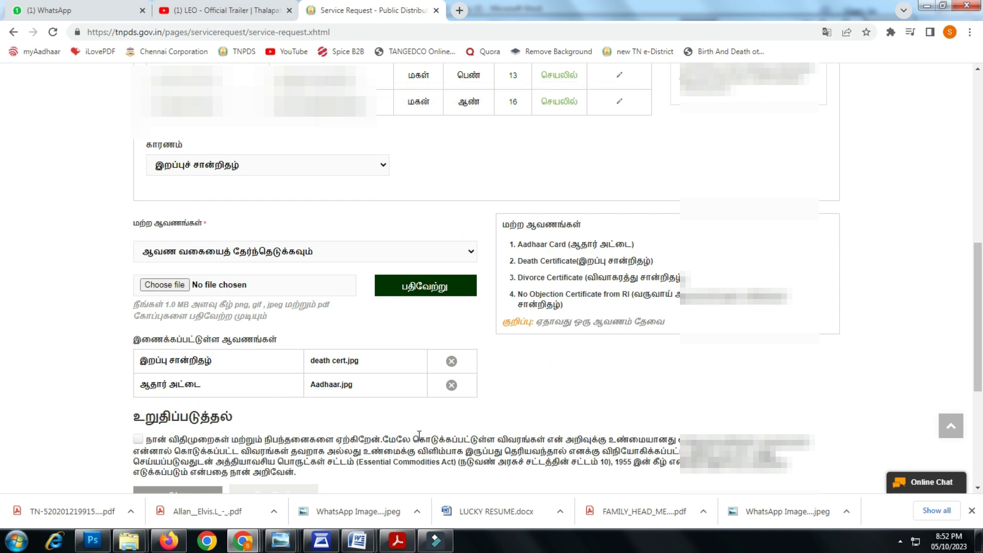
Tick the உறுதிப்படுத்தல் declaration and submit the request with பதிவு செய்ய
{"action": "scroll", "coordinate": [379, 410], "scroll_direction": "down", "scroll_amount": 1}
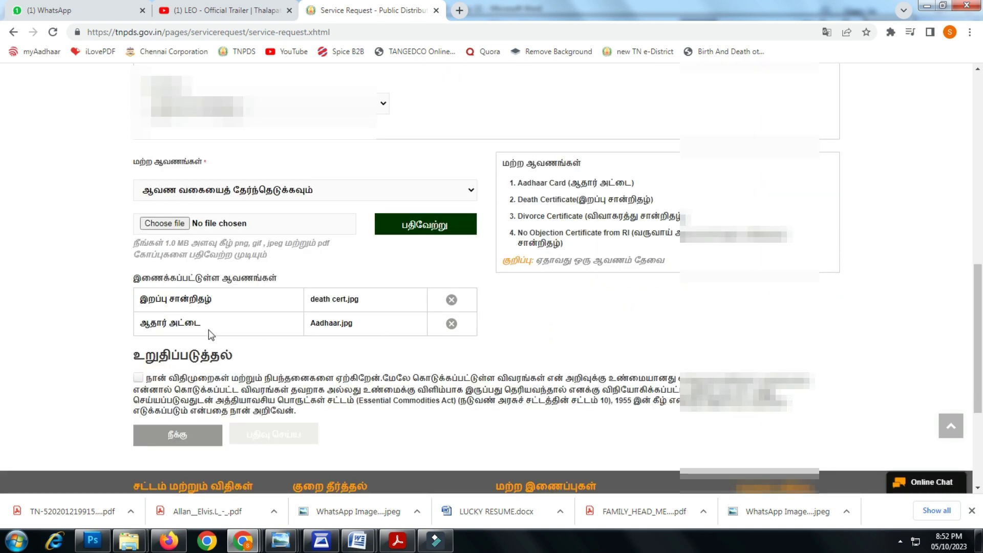
{"action": "left_click", "coordinate": [137, 378]}
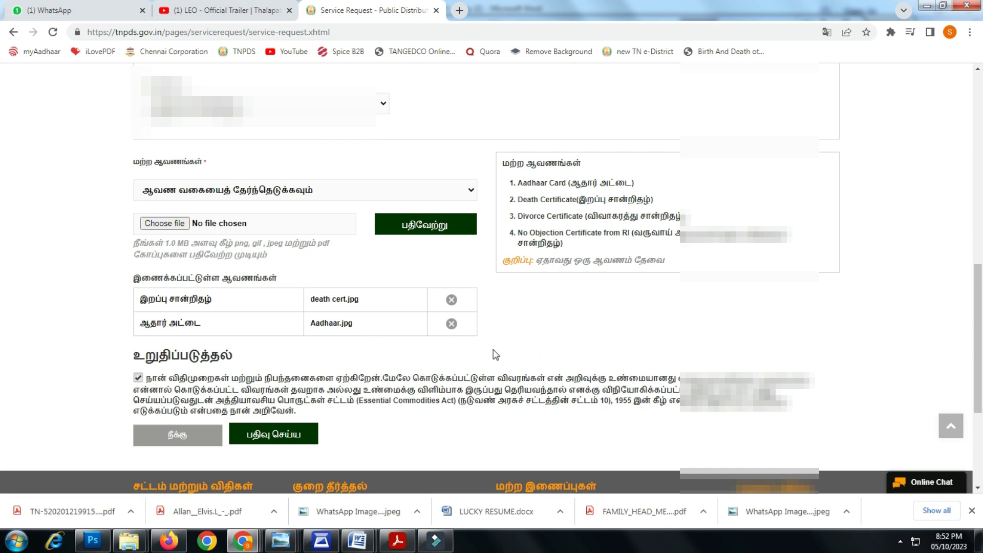
{"action": "scroll", "coordinate": [457, 354], "scroll_direction": "down", "scroll_amount": 1}
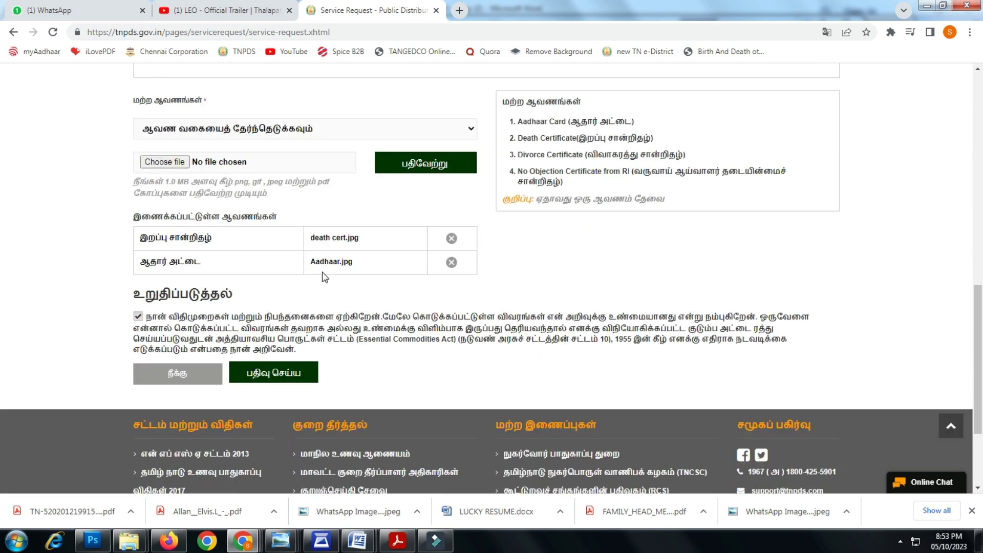
{"action": "left_click", "coordinate": [265, 374]}
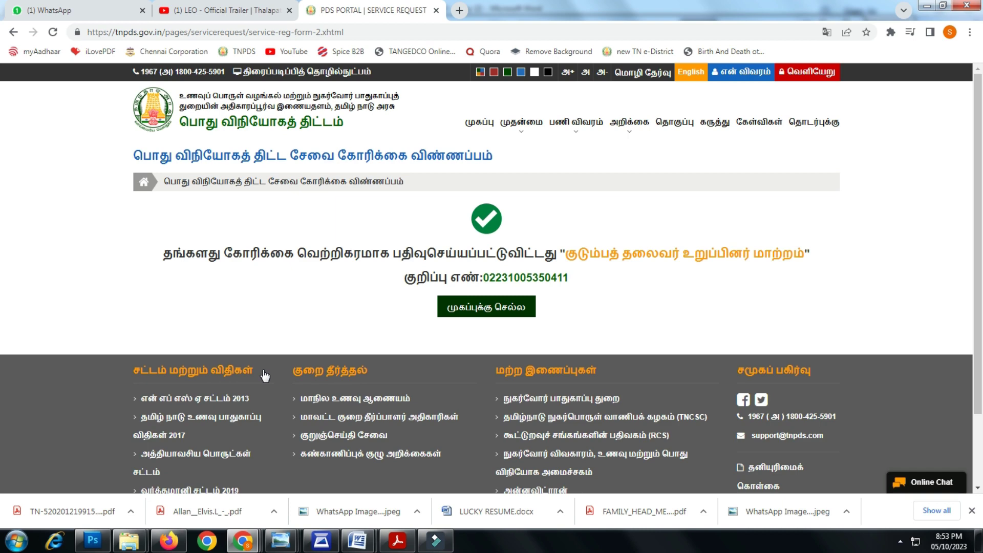
Copy the request's reference number from the confirmation page
{"action": "left_click_drag", "start_coordinate": [483, 279], "coordinate": [569, 280]}
{"action": "right_click", "coordinate": [566, 281]}
{"action": "left_click", "coordinate": [584, 286]}
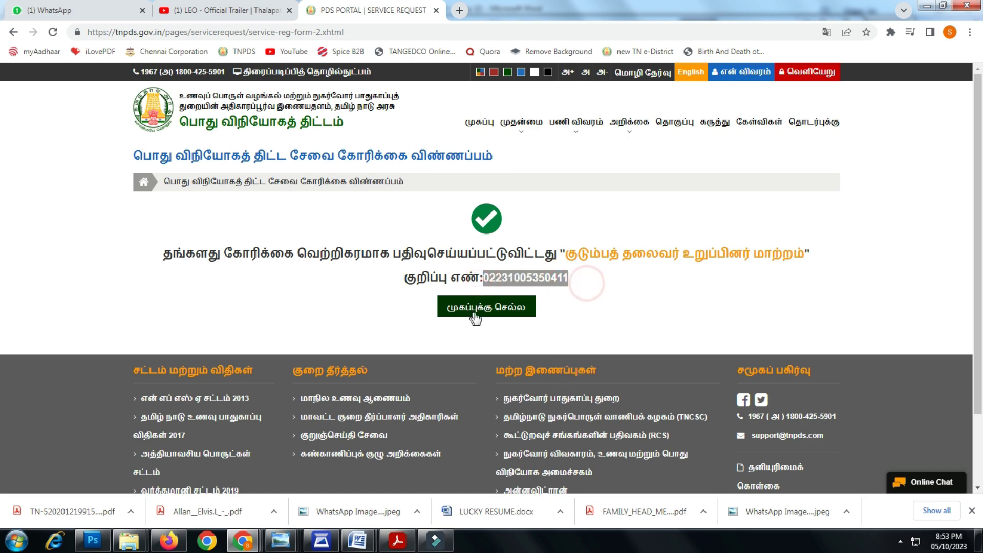
Paste the reference number into the அட்டை தொடர்பான சேவை நிலை அறிய status check and look it up
{"action": "left_click", "coordinate": [475, 318]}
{"action": "scroll", "coordinate": [785, 244], "scroll_direction": "down", "scroll_amount": 6}
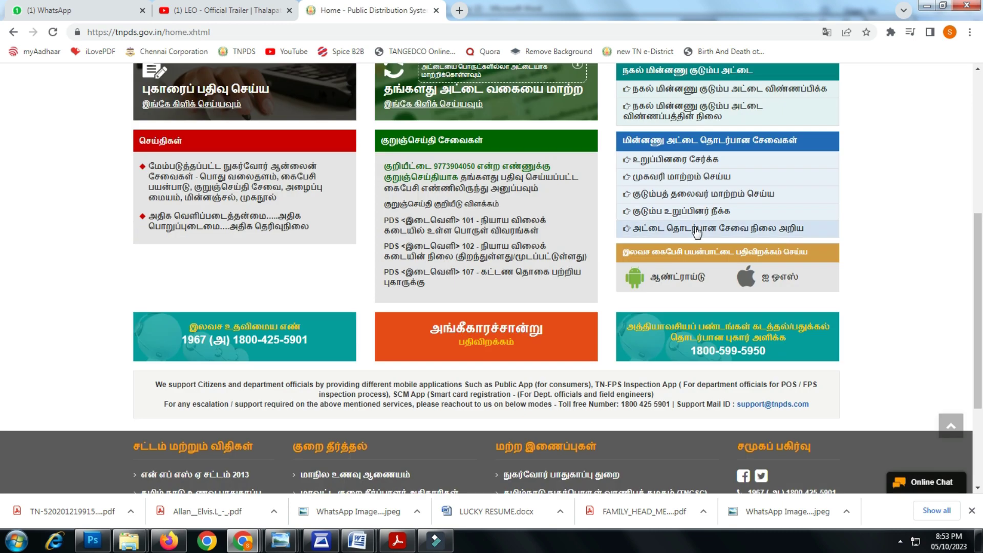
{"action": "left_click", "coordinate": [697, 229]}
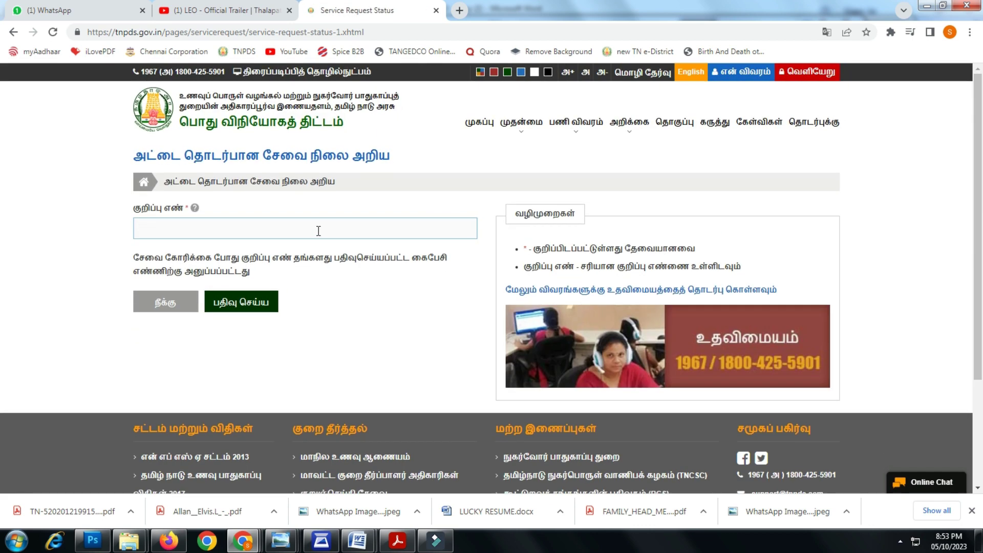
{"action": "right_click", "coordinate": [318, 230]}
{"action": "left_click", "coordinate": [330, 303]}
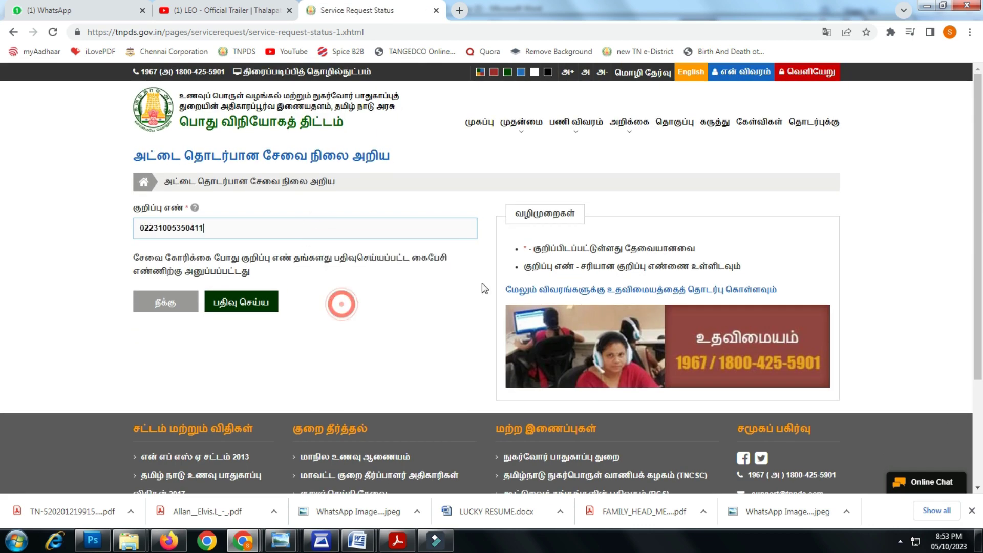
{"action": "left_click", "coordinate": [225, 302]}
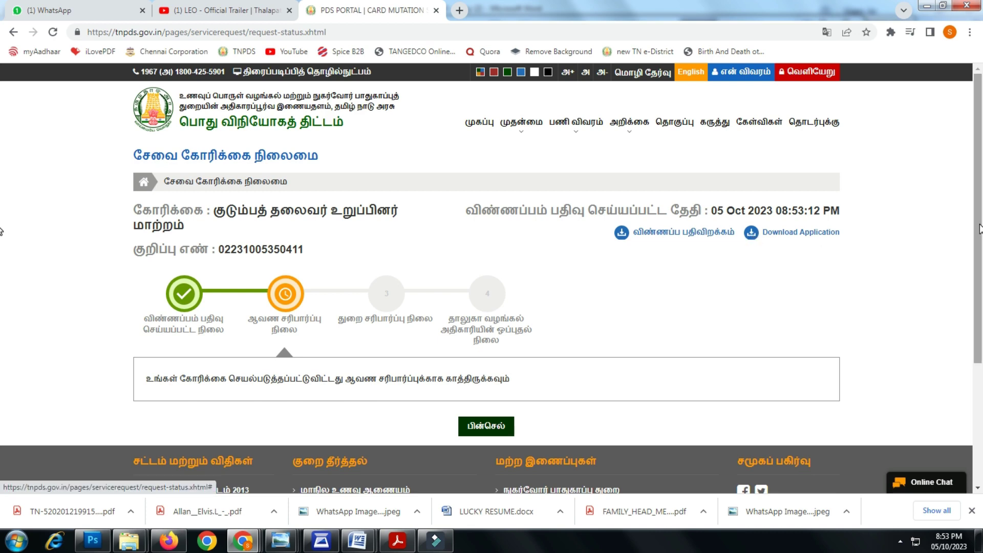
Download the family head change application PDF and open it in Adobe Acrobat
{"action": "scroll", "coordinate": [753, 233], "scroll_direction": "down", "scroll_amount": 1}
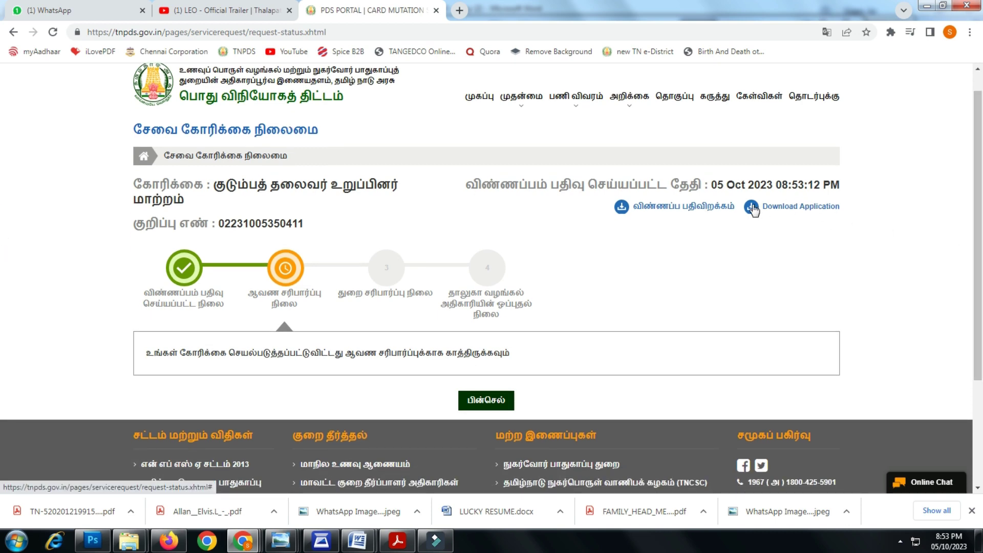
{"action": "left_click", "coordinate": [754, 210]}
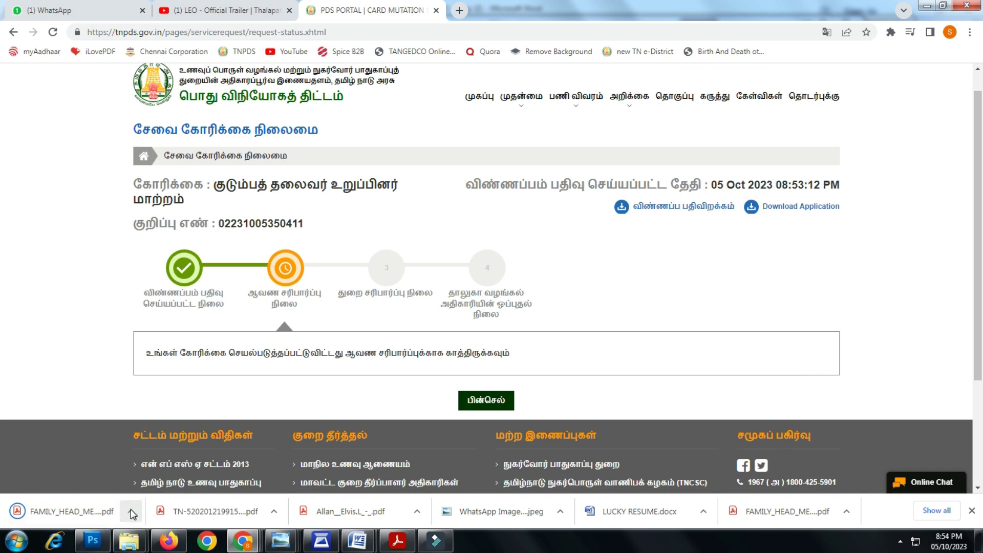
{"action": "left_click", "coordinate": [130, 509]}
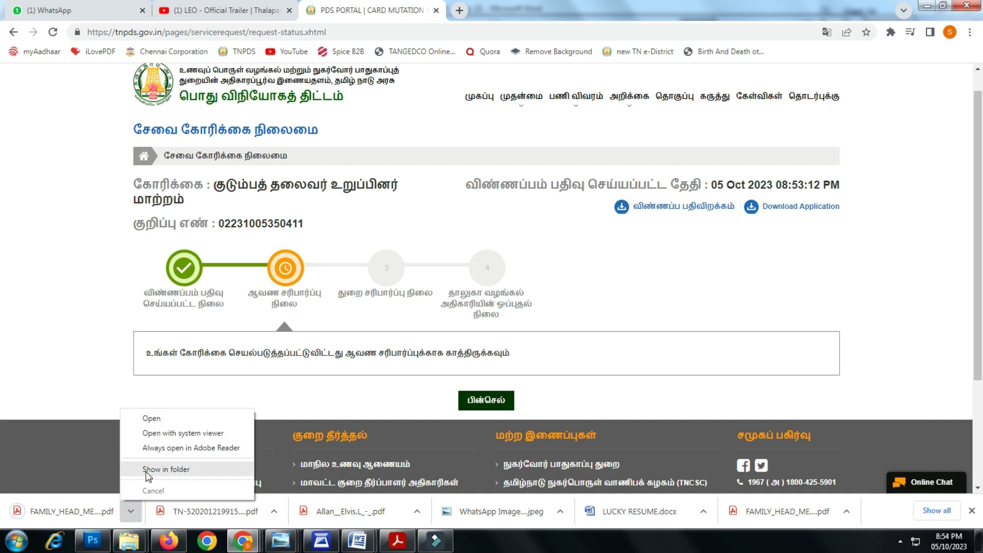
{"action": "left_click", "coordinate": [154, 433]}
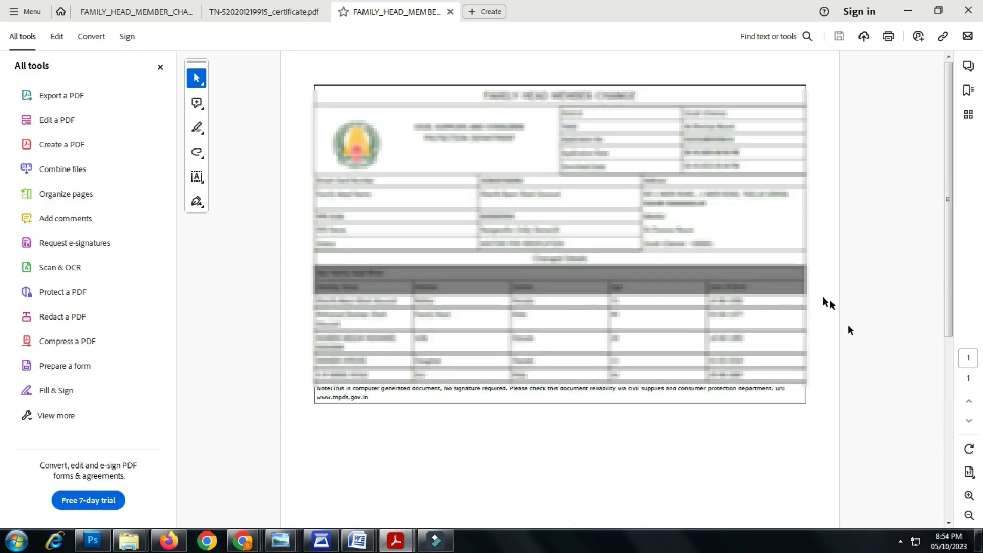